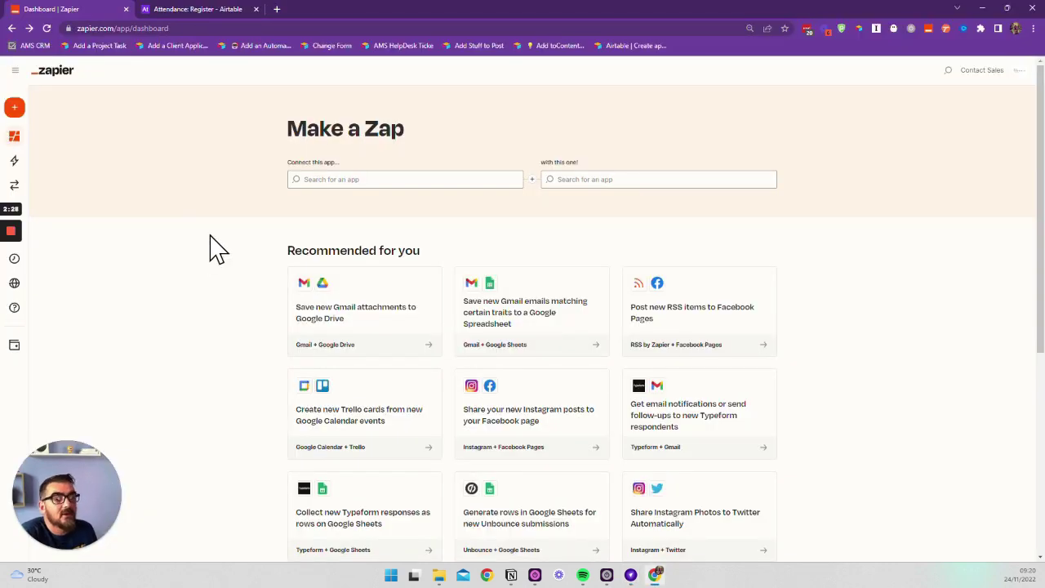
- Open the Tables (beta) area to list the existing tables
mouse_move(25, 228)
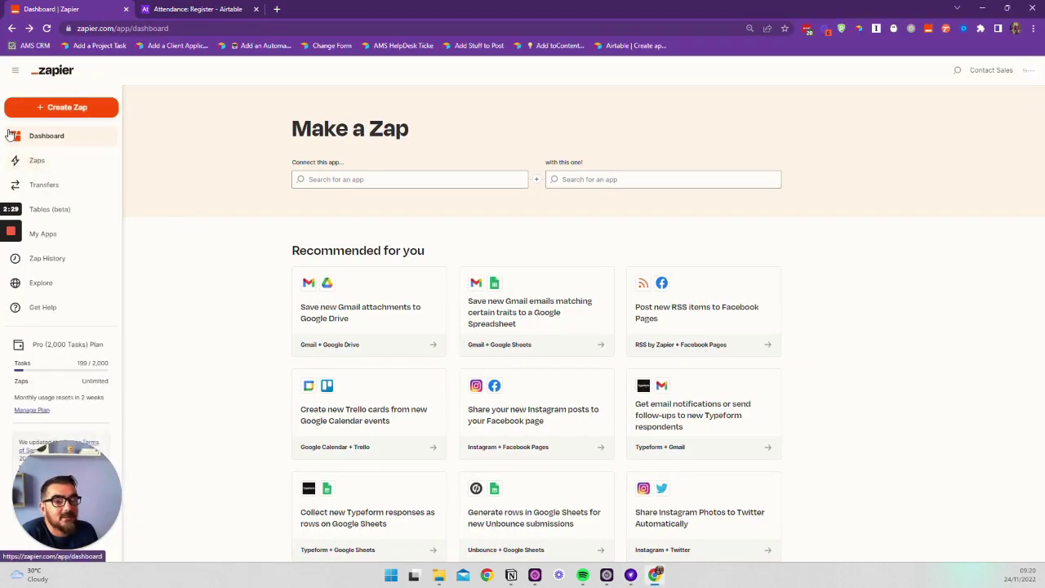
left_click(50, 219)
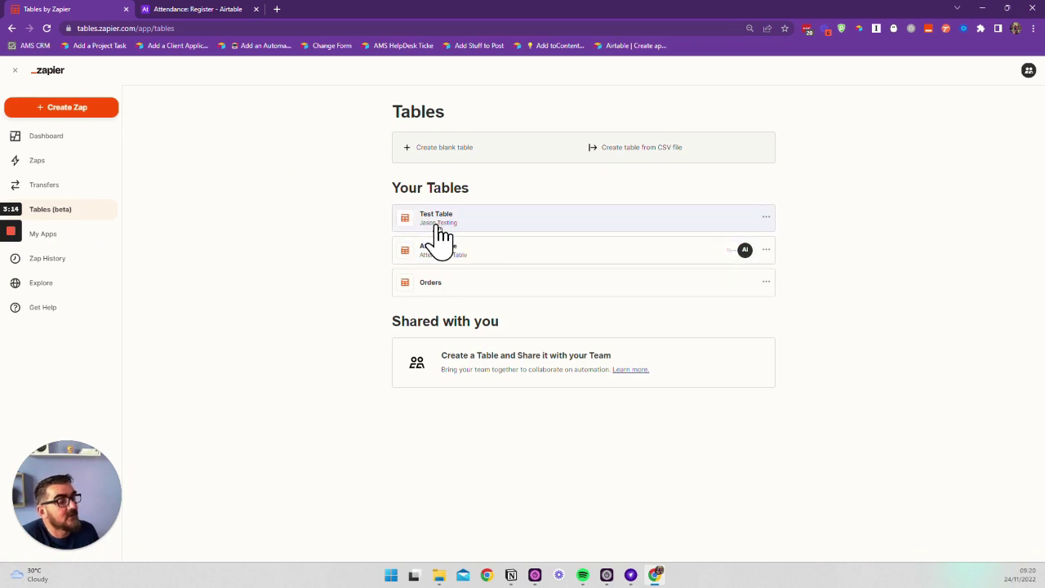
left_click(448, 157)
left_click(449, 283)
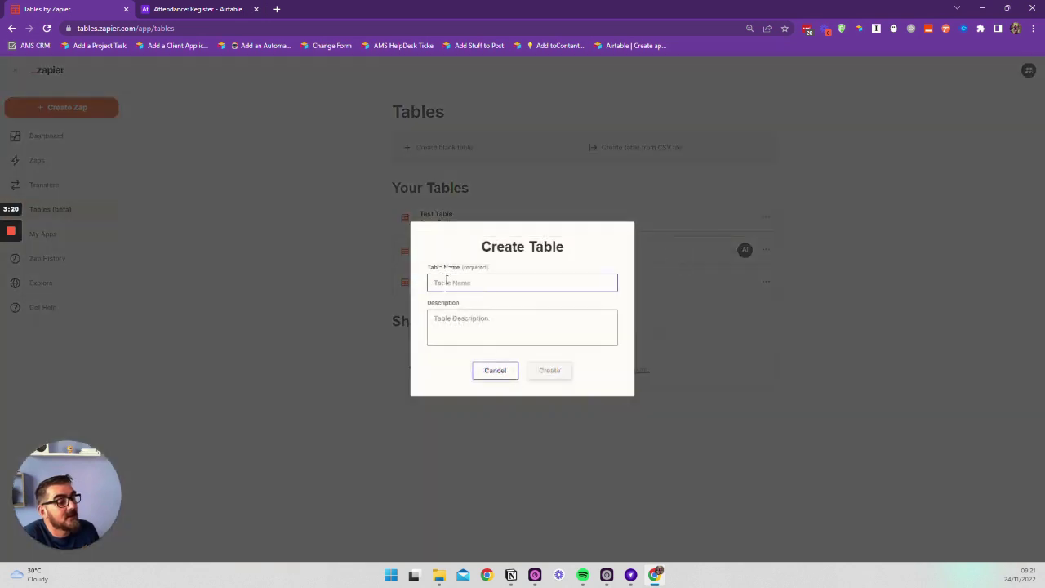
left_click(494, 371)
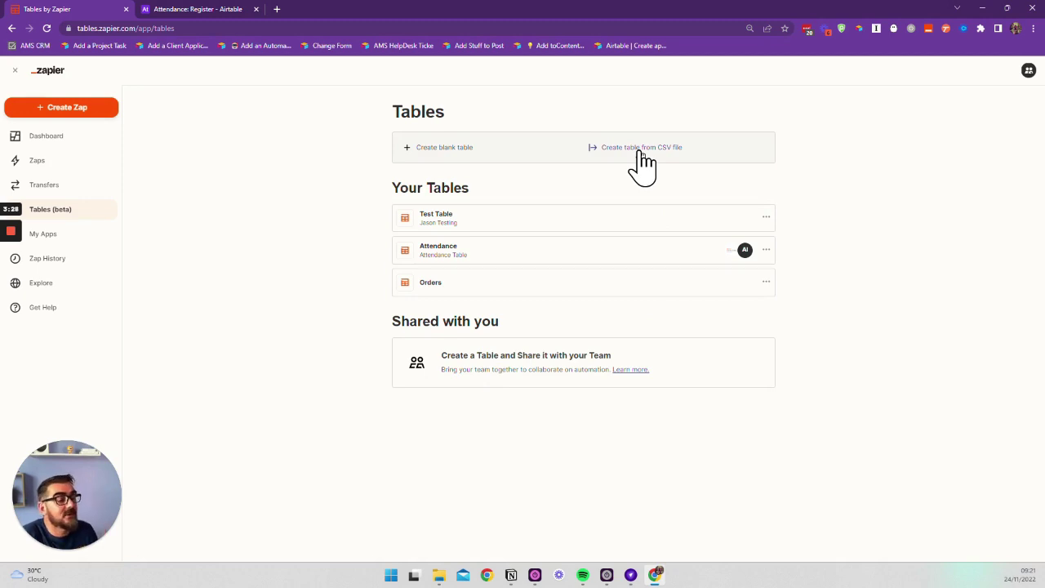
- Open the Attendance table and examine the field types and the icons matching "cal" for a new field, without creating it
left_click(440, 260)
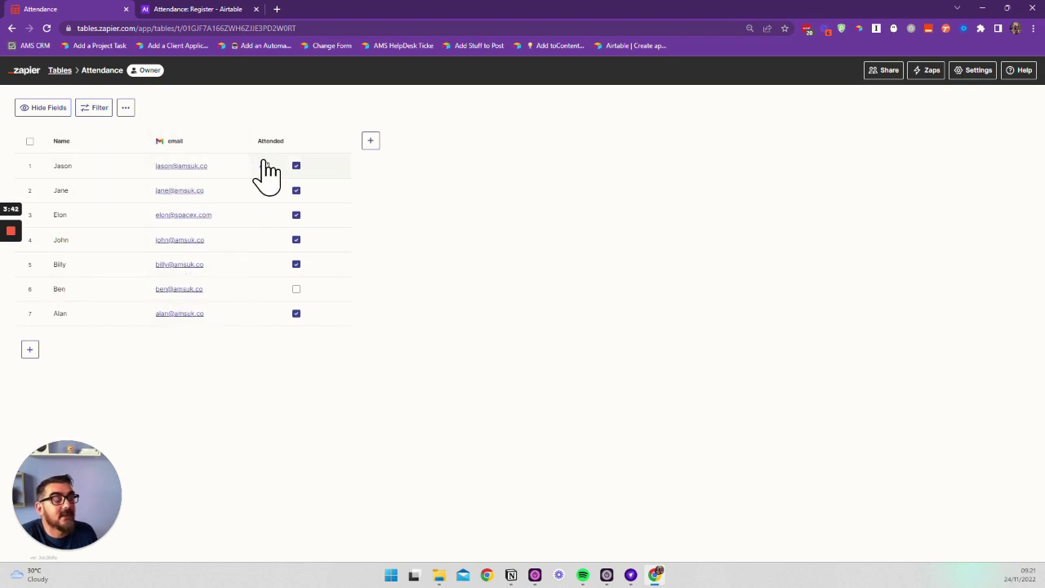
left_click(370, 146)
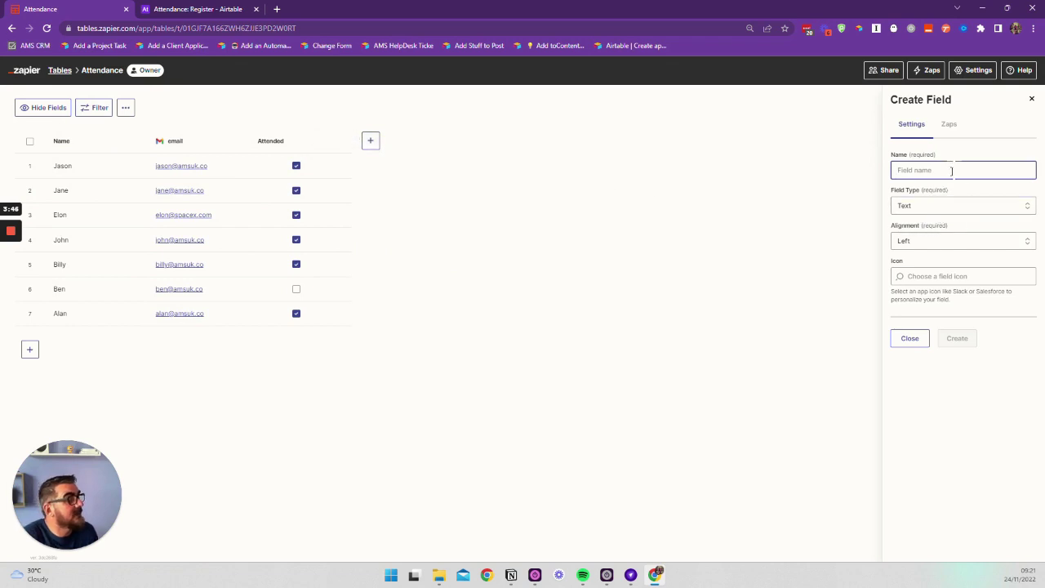
left_click(934, 206)
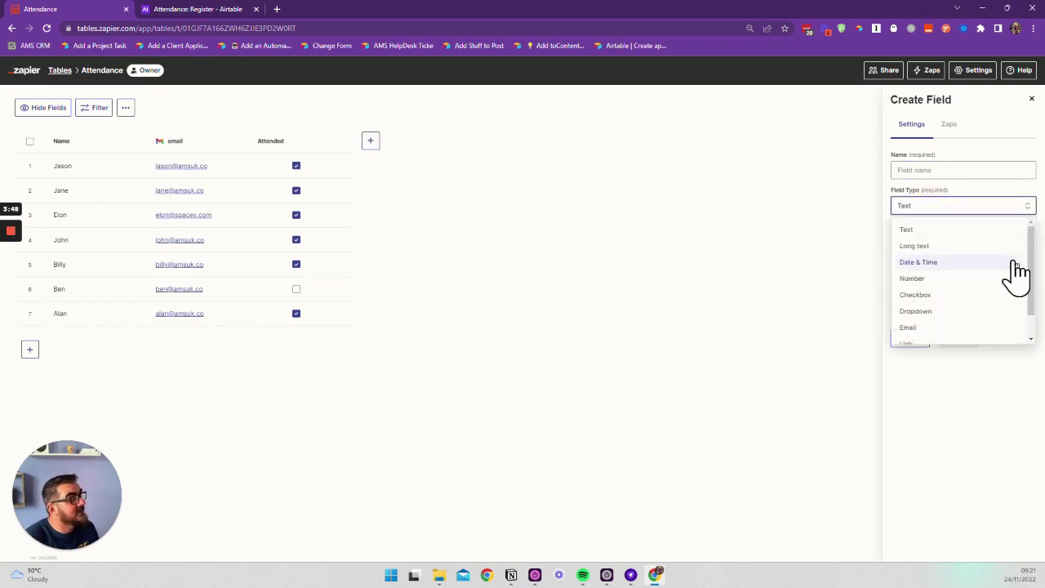
scroll(1017, 273, "down", 3)
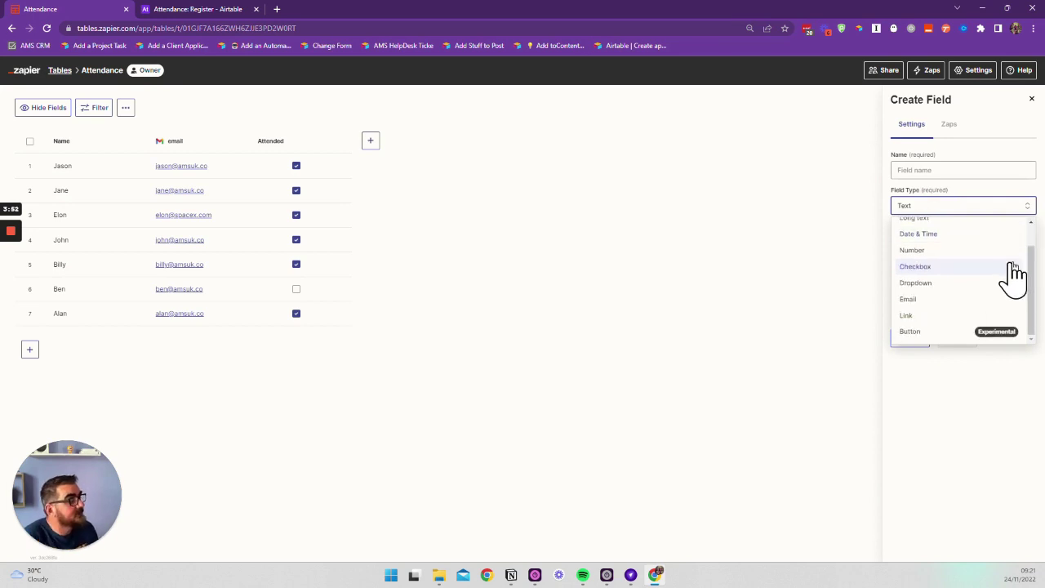
scroll(996, 285, "up", 2)
left_click(964, 431)
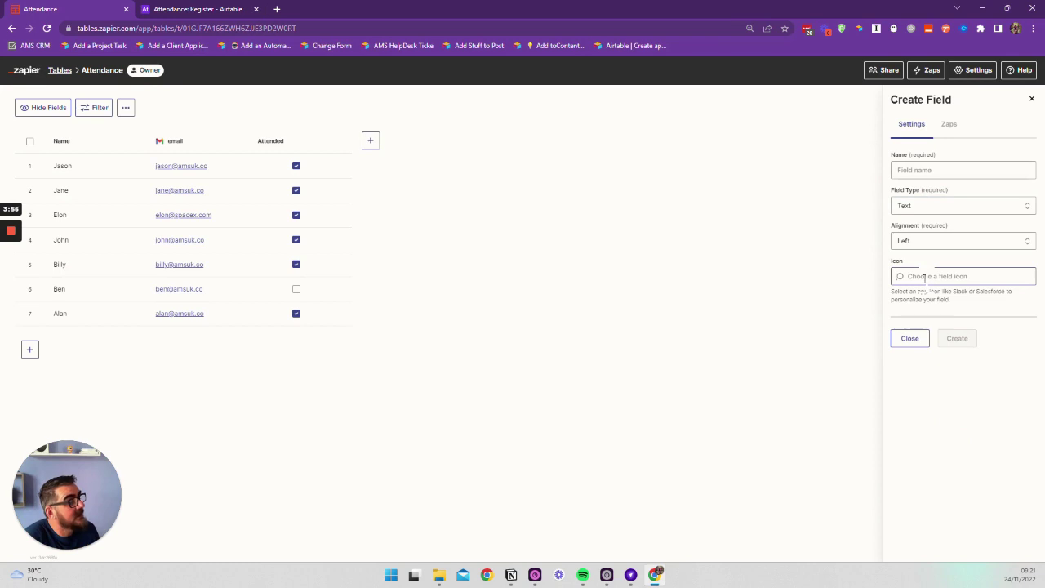
left_click(926, 278)
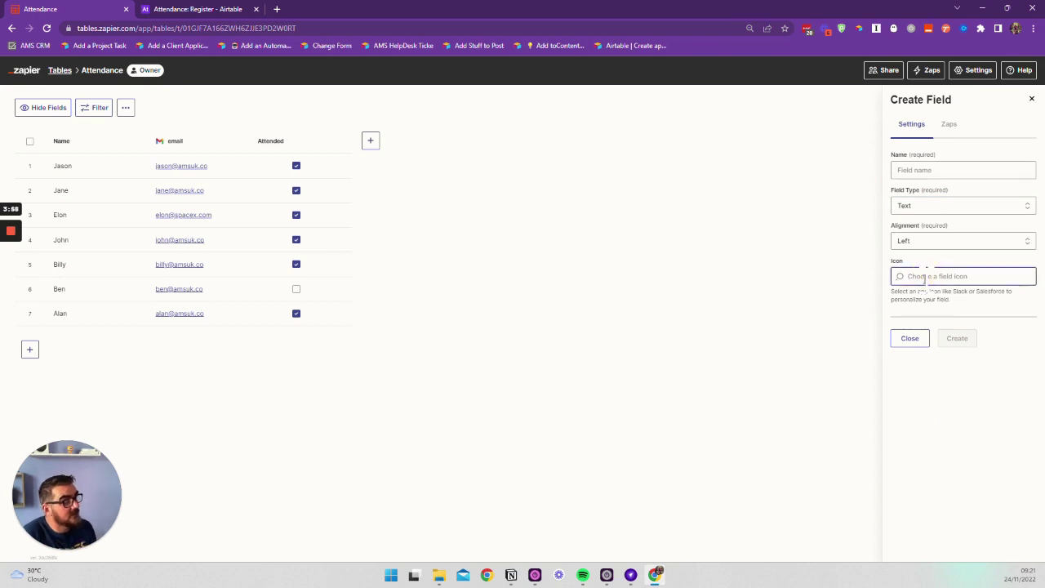
type("cal")
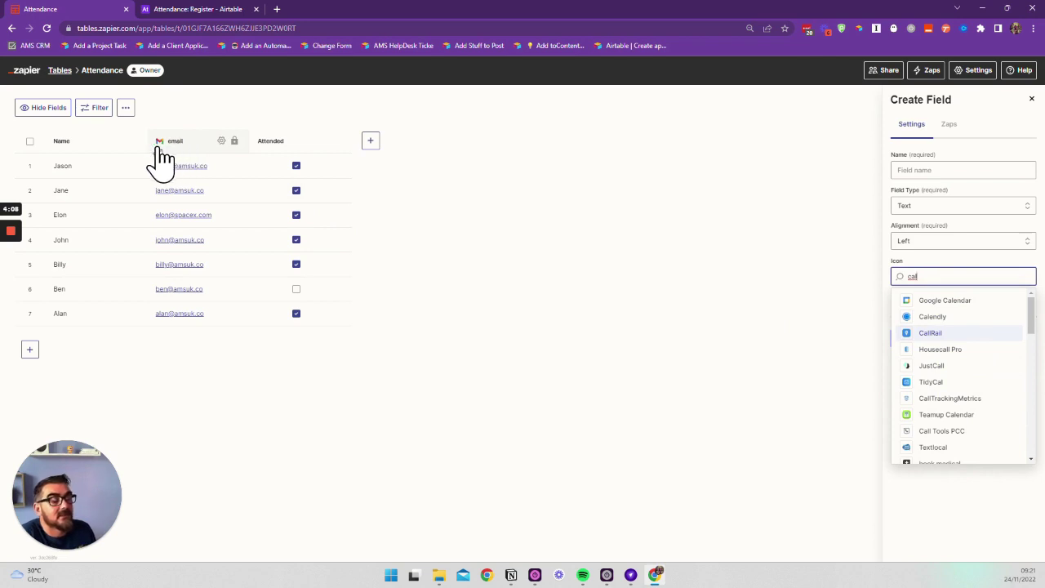
left_click(710, 453)
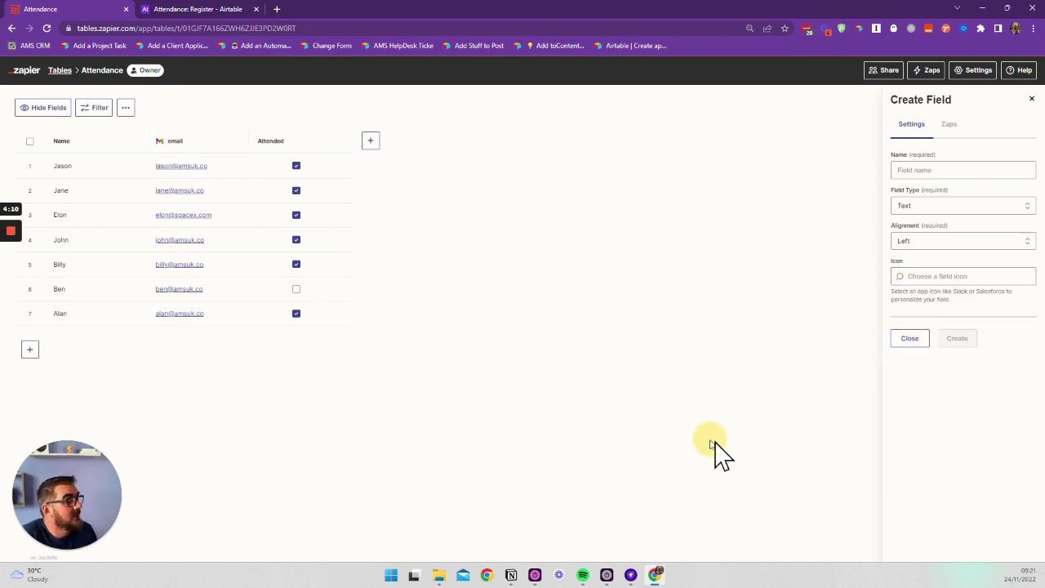
left_click(910, 340)
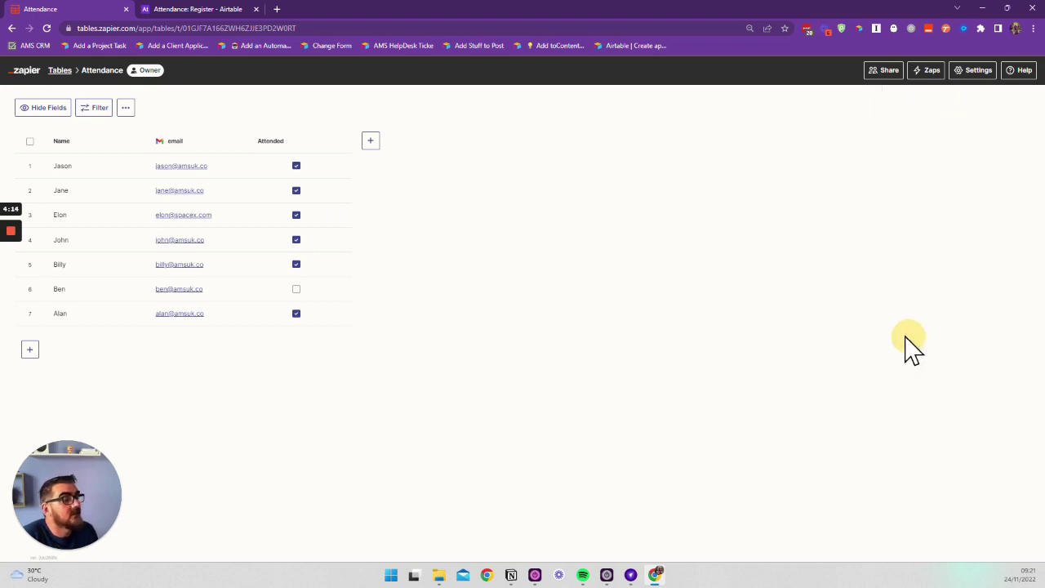
left_click(120, 141)
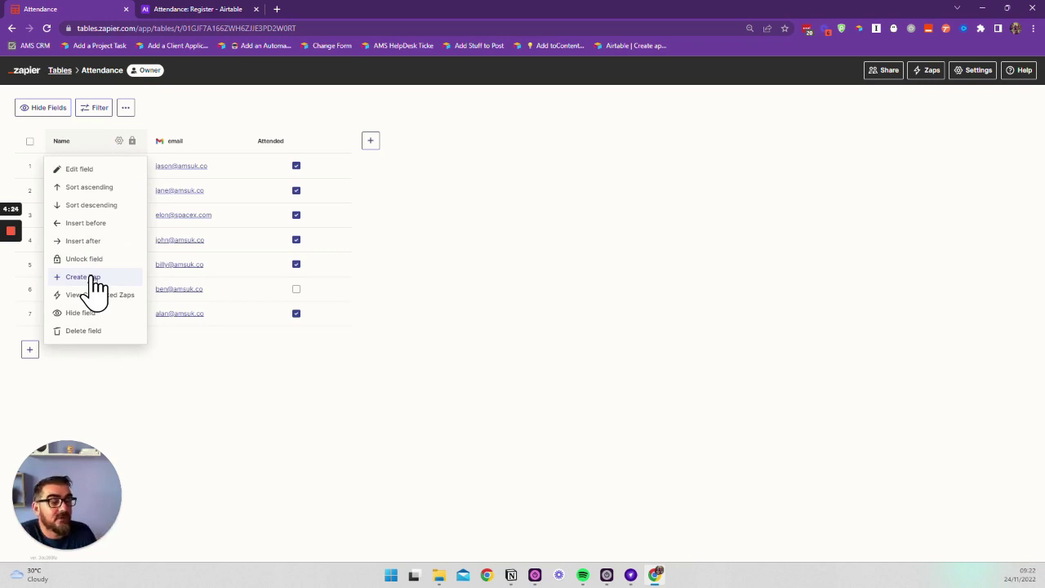
left_click(246, 410)
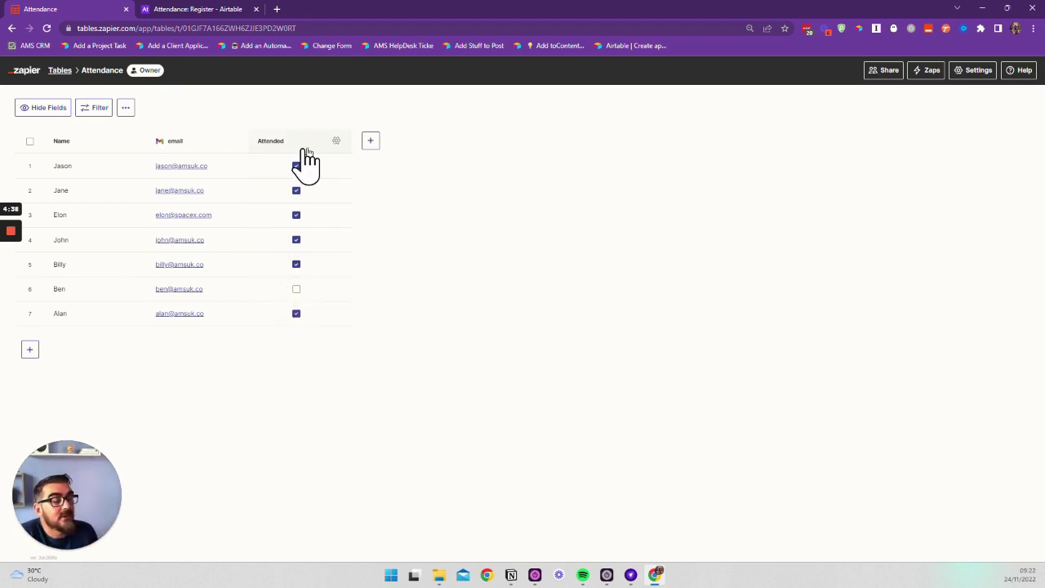
- Display the Zaps connected to the Attended field and open Attendance-Zap 1
left_click(336, 142)
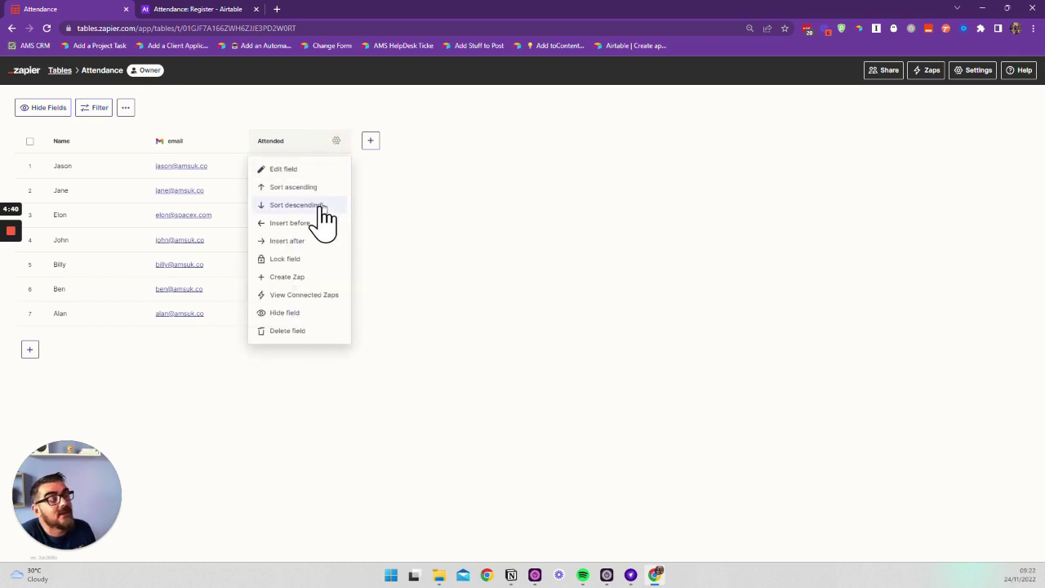
left_click(304, 297)
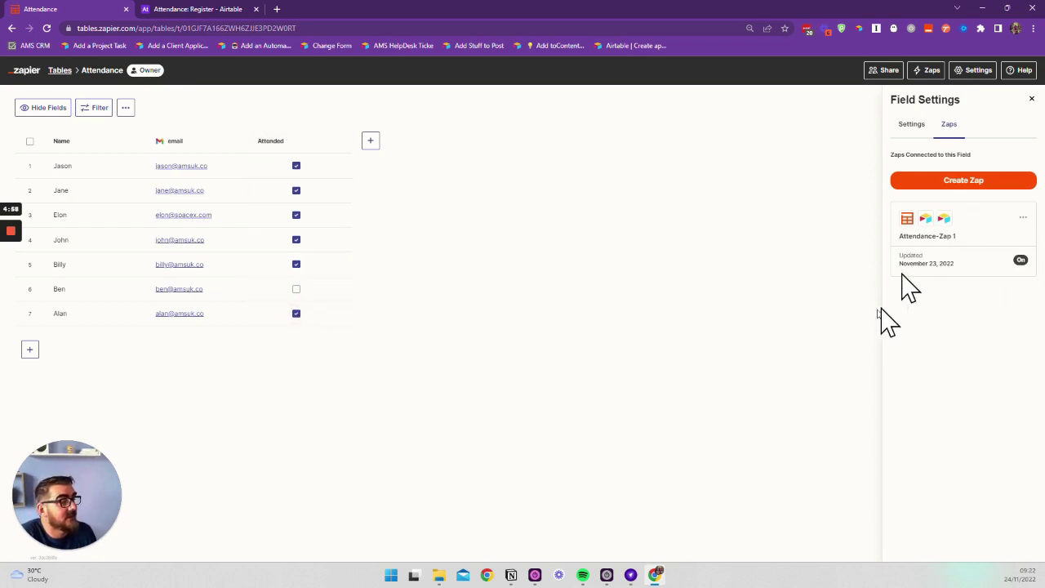
left_click(1020, 222)
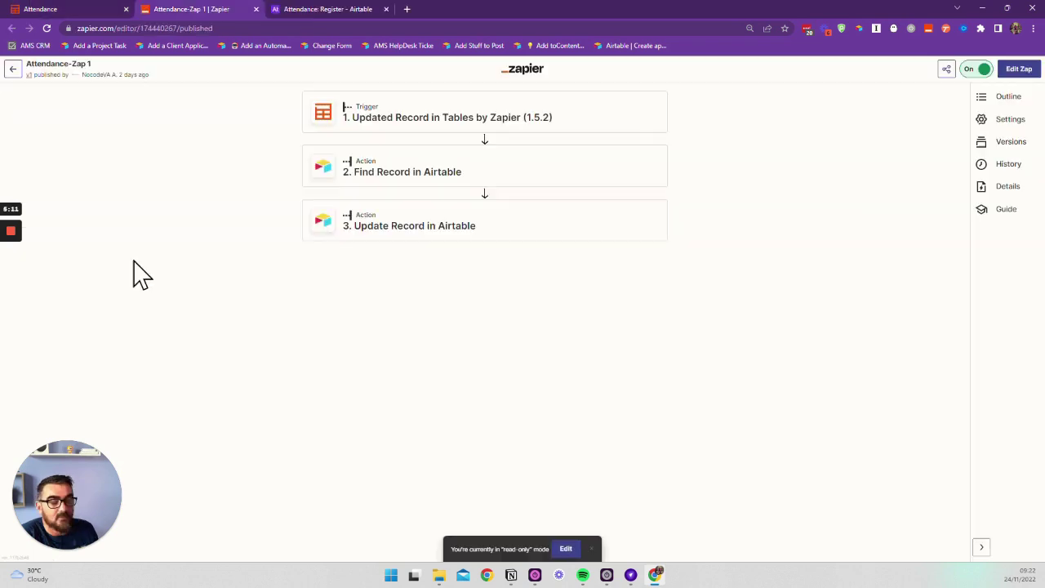
- Open the unpublished draft of Attendance-Zap 1 for editing, starting from its trigger
left_click(469, 116)
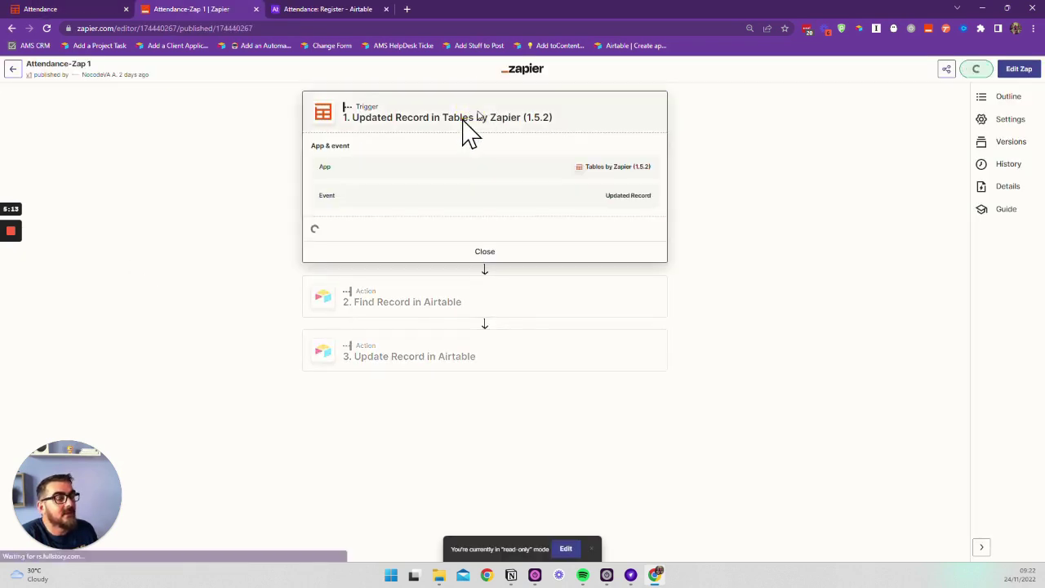
left_click(567, 552)
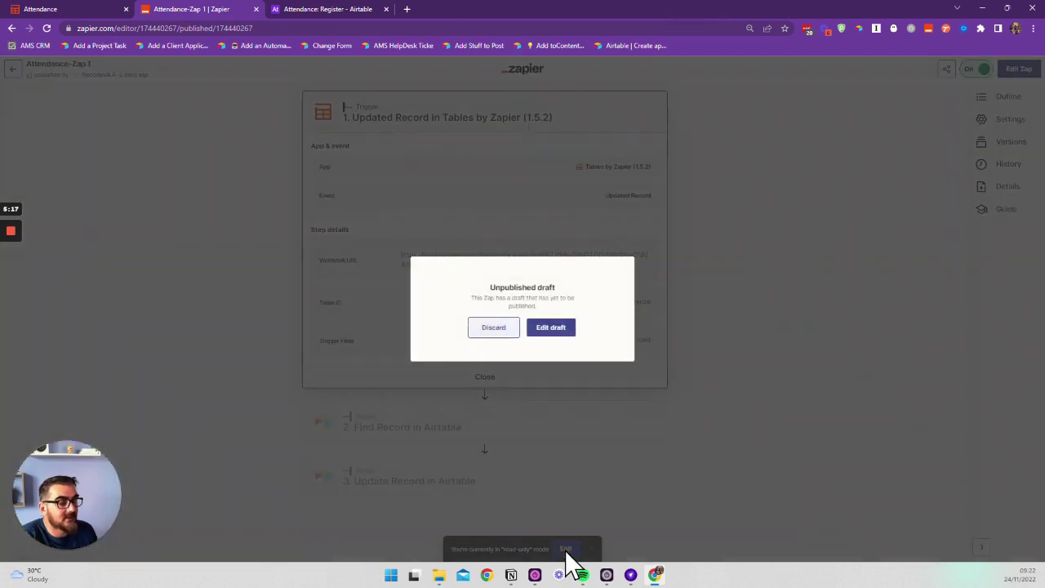
left_click(547, 330)
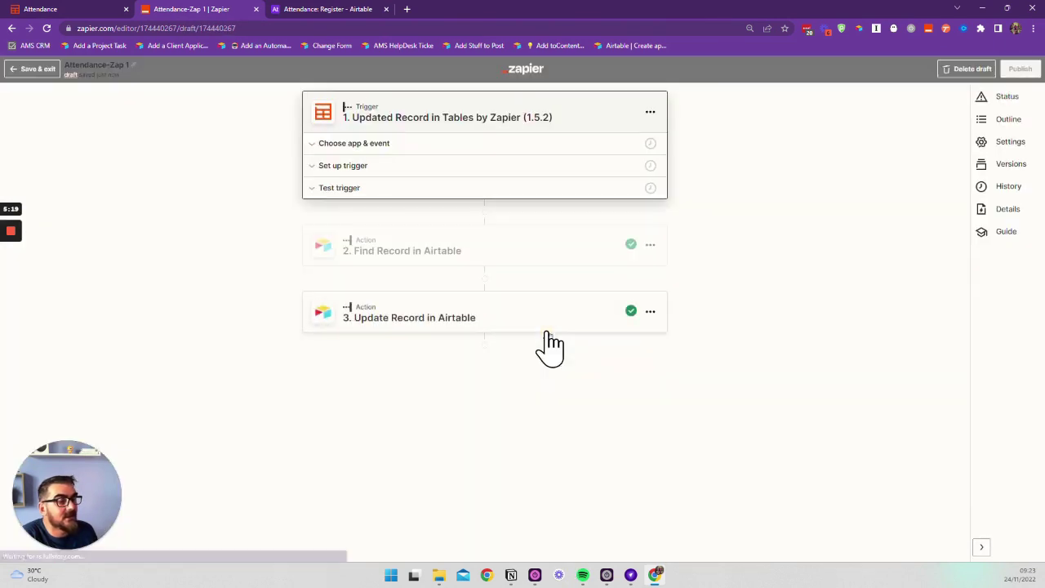
- Examine the Tables trigger's available events and its table and trigger field settings, then collapse the trigger
left_click(519, 148)
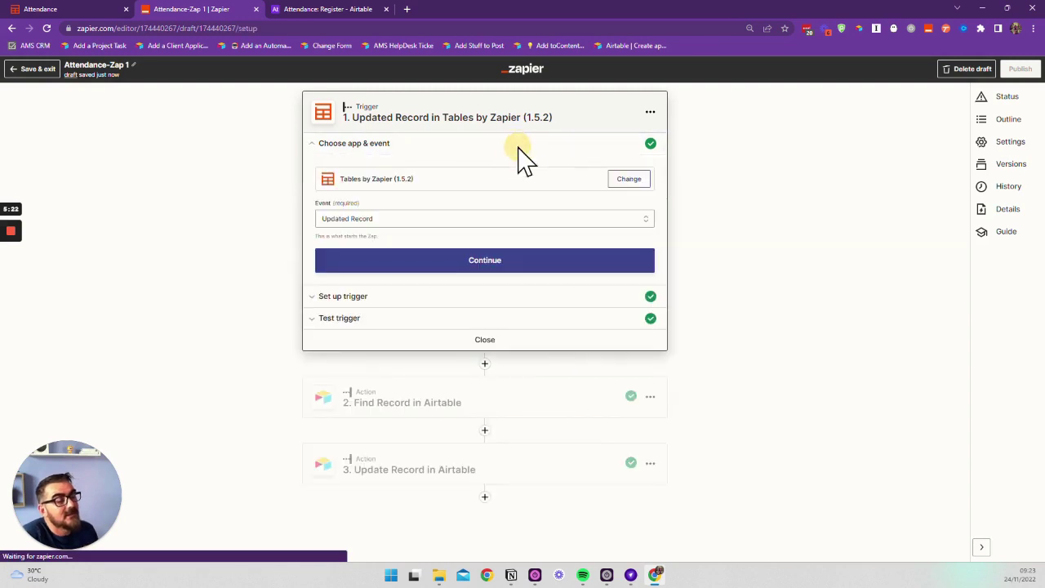
left_click(388, 218)
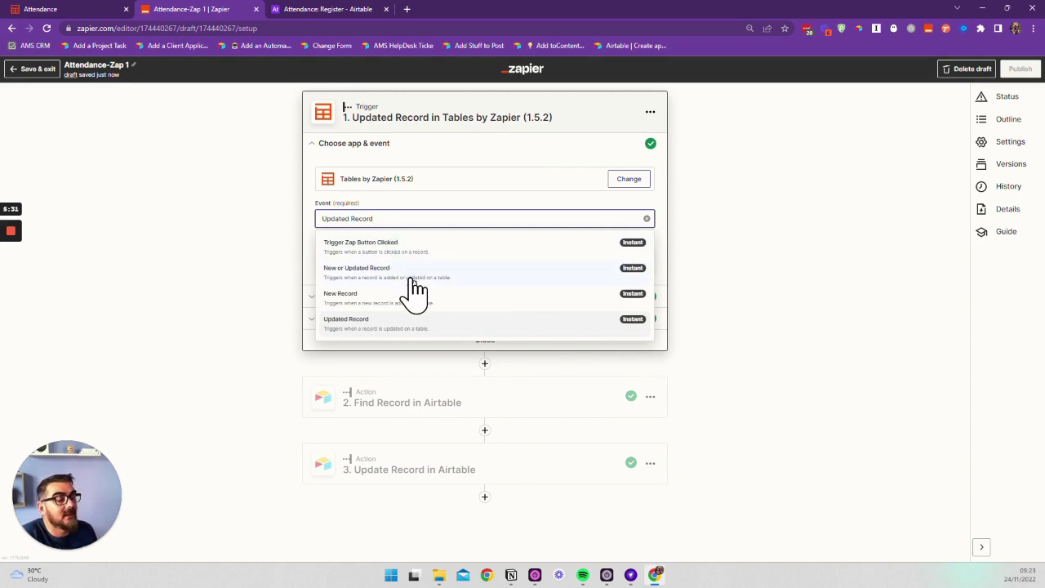
left_click(722, 286)
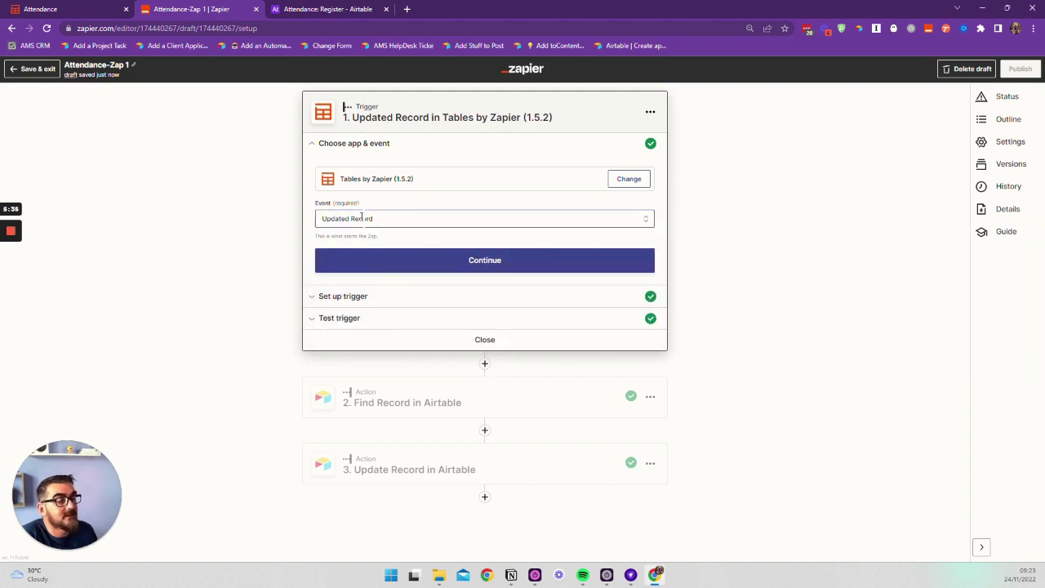
left_click(347, 301)
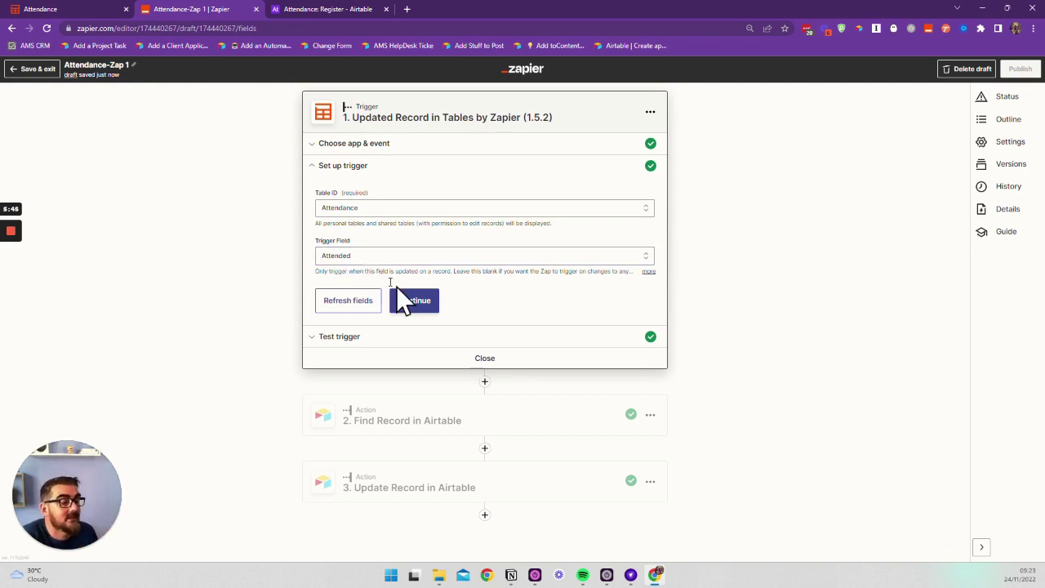
left_click(480, 360)
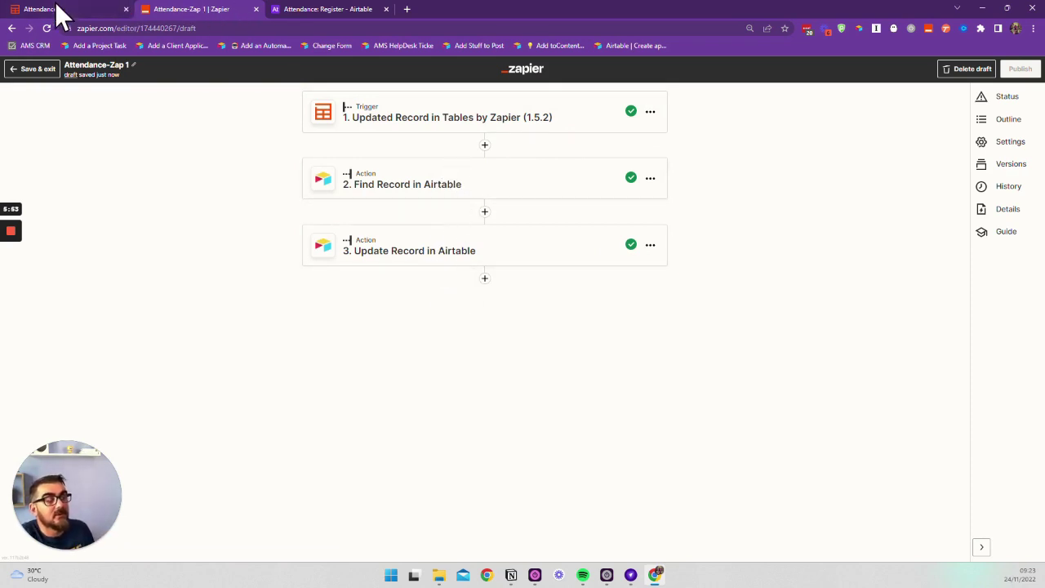
- Return to the Attendance table and copy its shareable link with Editor access from the sharing settings
left_click(57, 10)
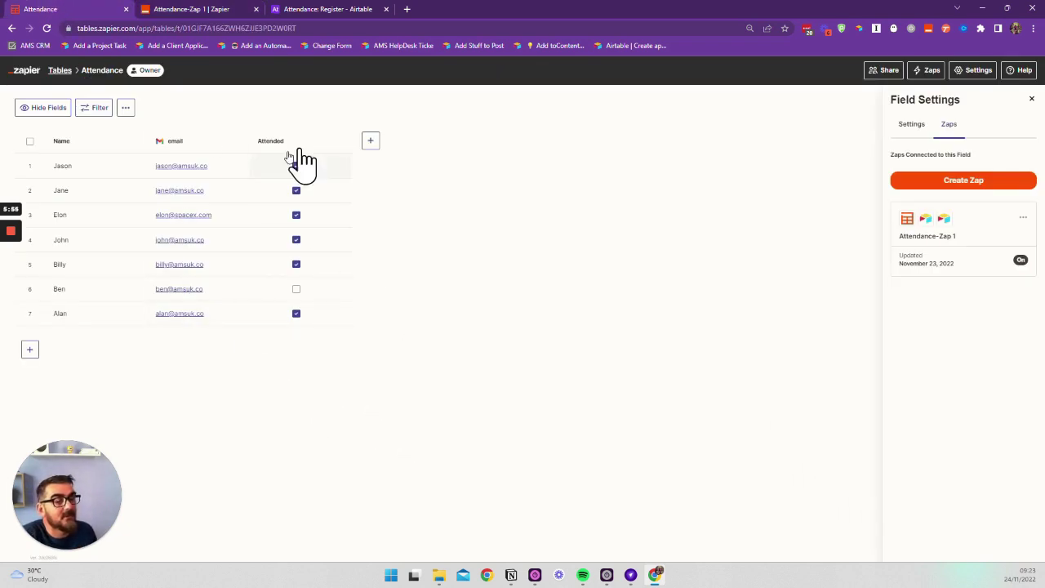
left_click(887, 71)
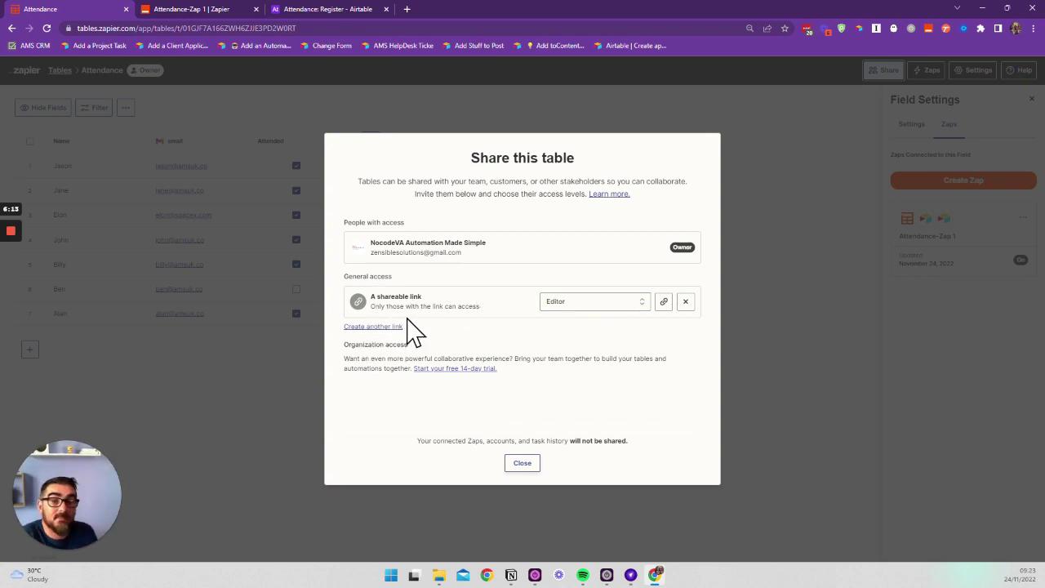
left_click(633, 306)
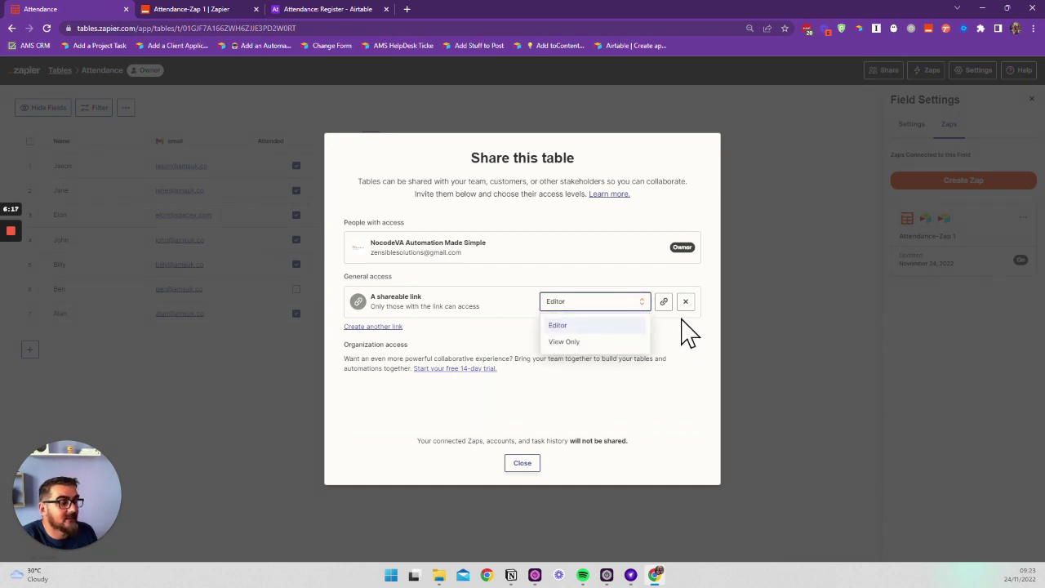
left_click(665, 304)
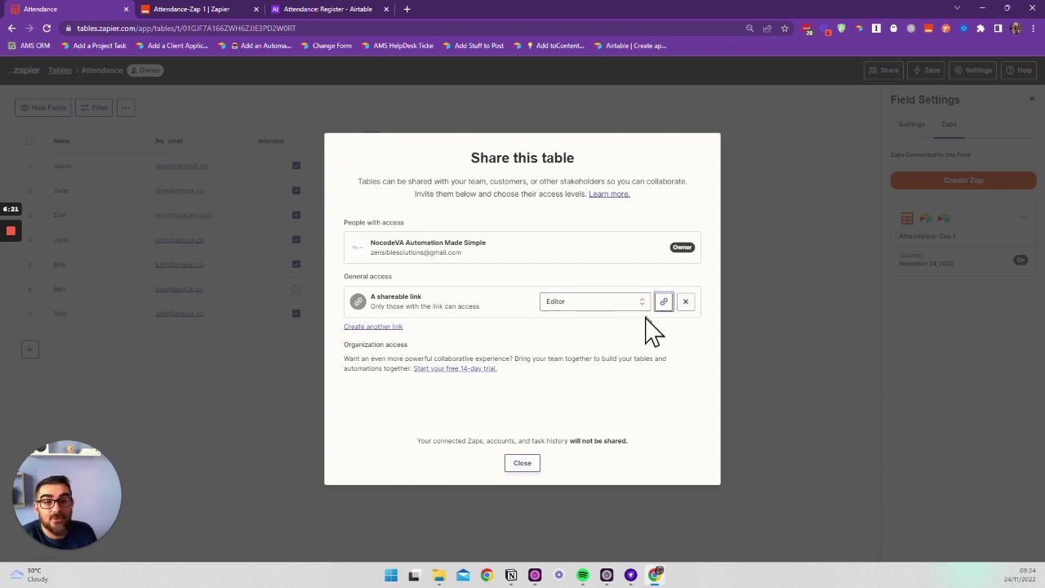
left_click(664, 302)
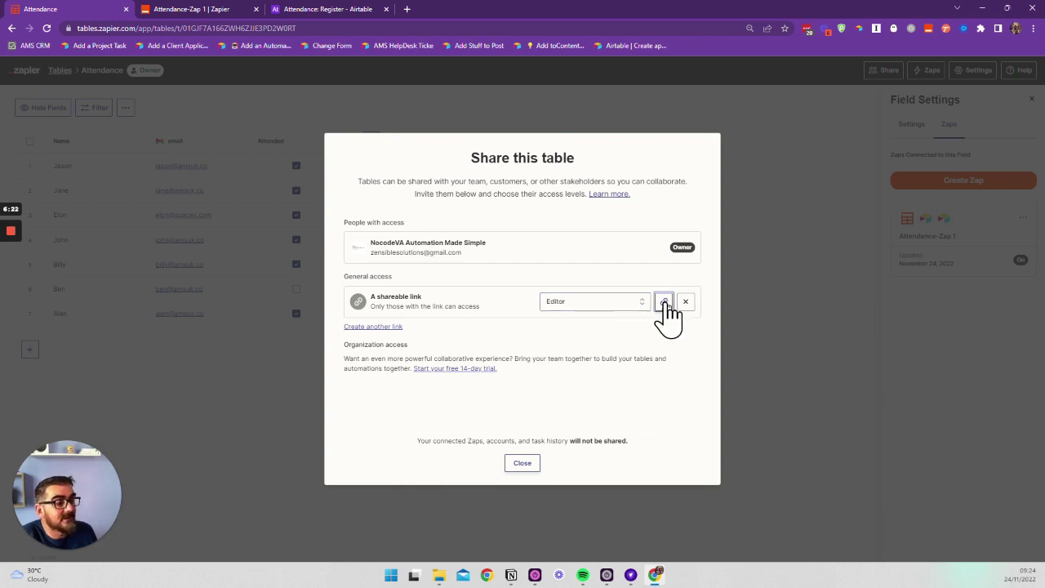
left_click(523, 464)
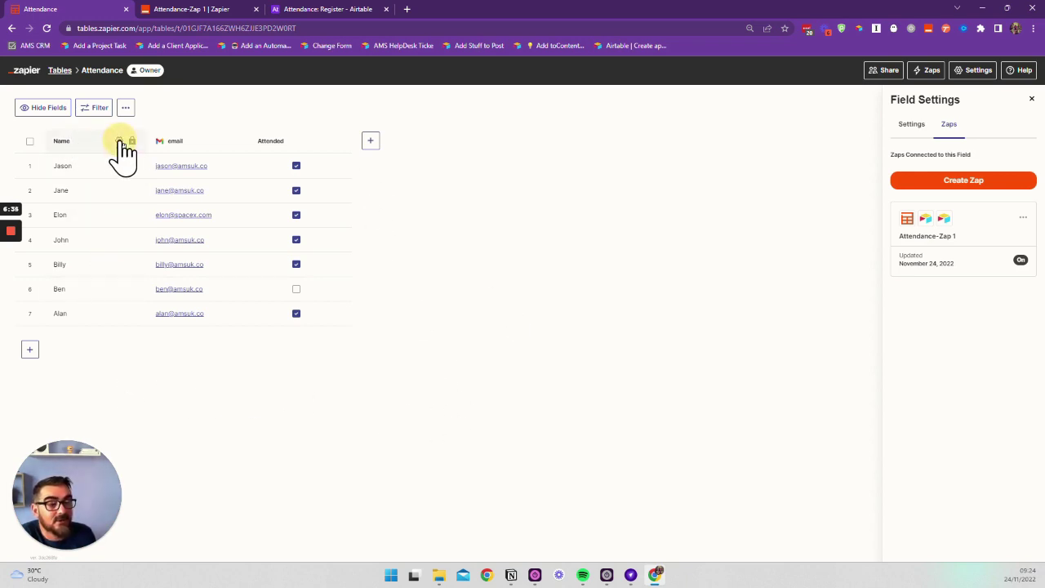
left_click(120, 143)
left_click(355, 441)
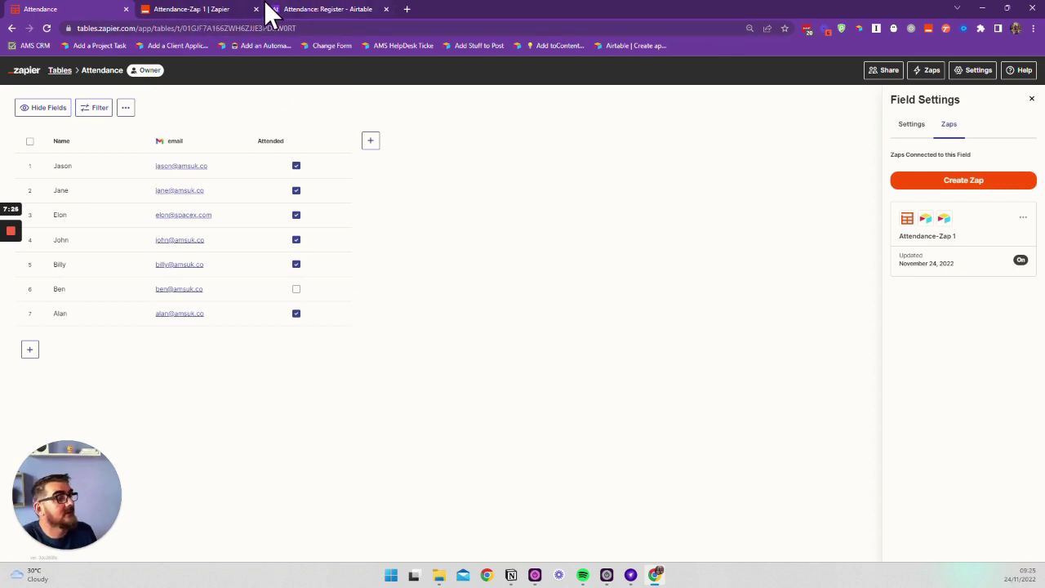
- Display all Zaps connected to the Attendance table as a whole
left_click(216, 14)
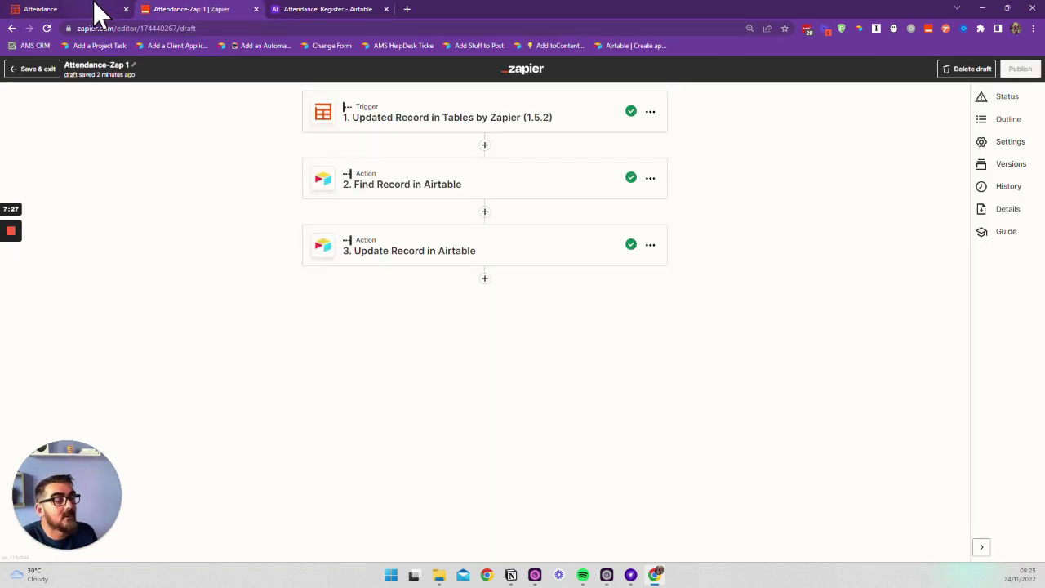
left_click(93, 9)
left_click(928, 73)
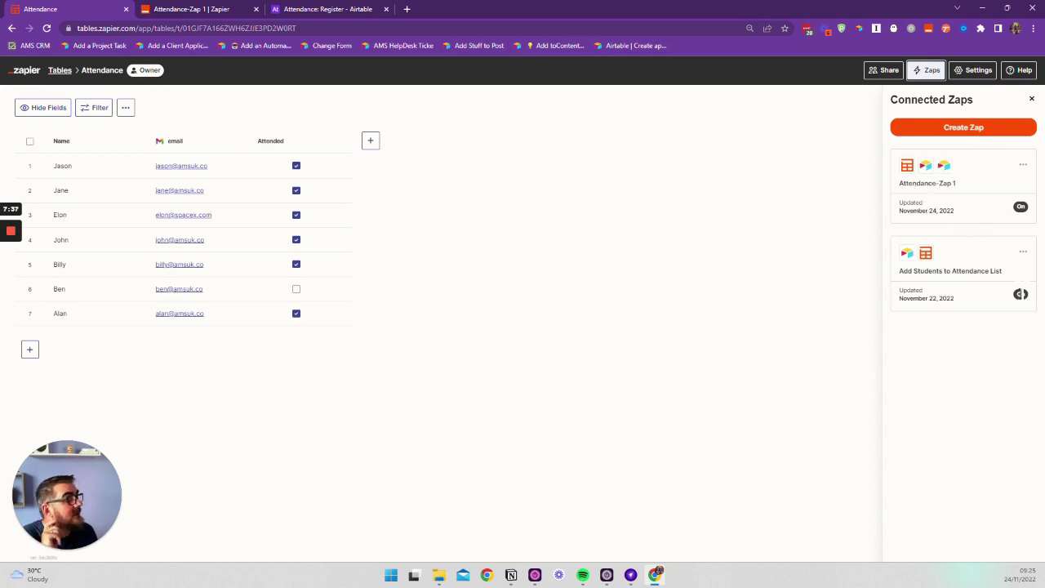
- Open the connected Zap Add Students to Attendance List and review the details of its Airtable trigger and Tables action
left_click(1025, 252)
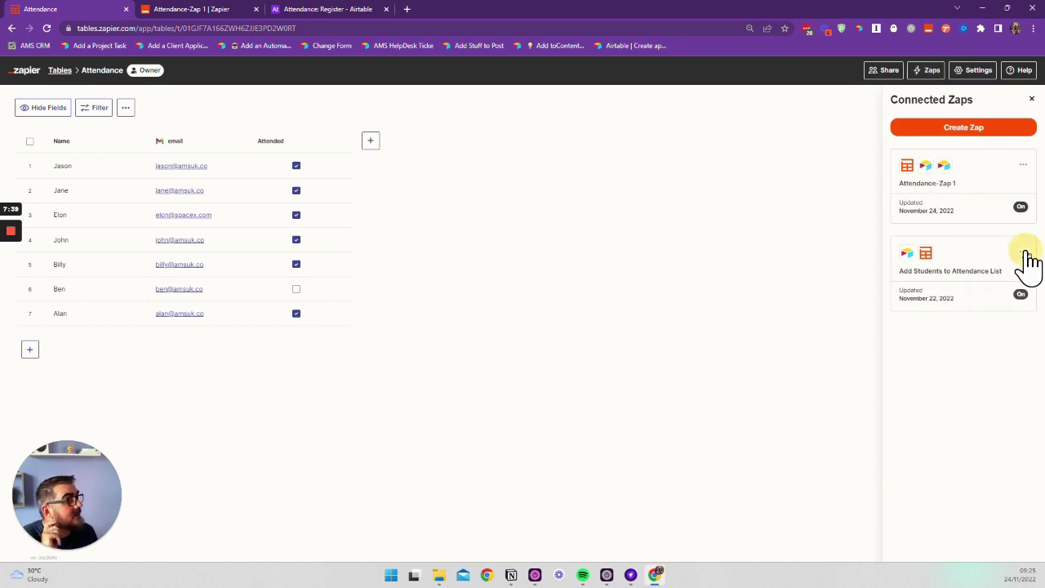
left_click(1002, 275)
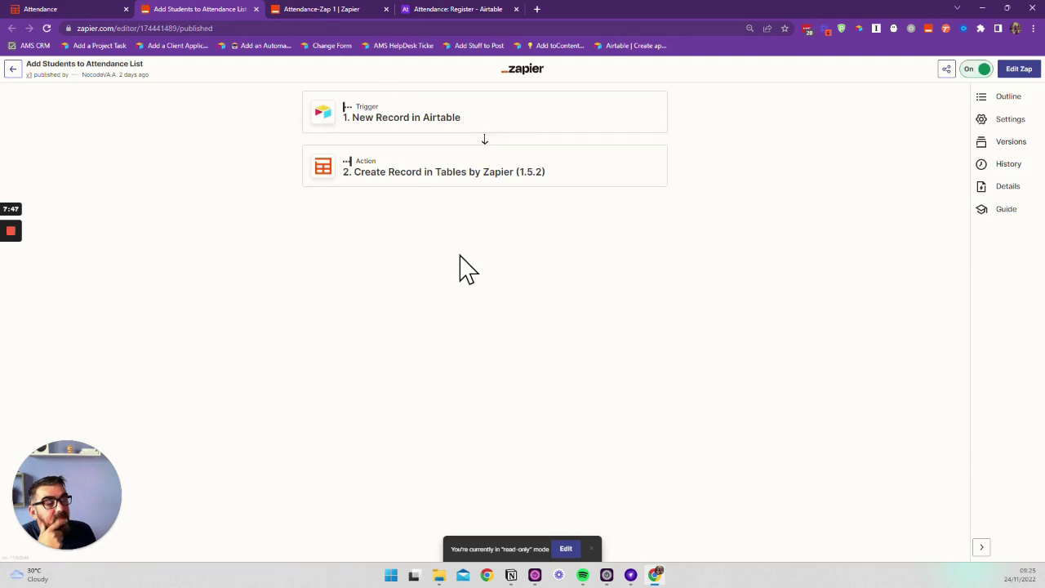
left_click(425, 122)
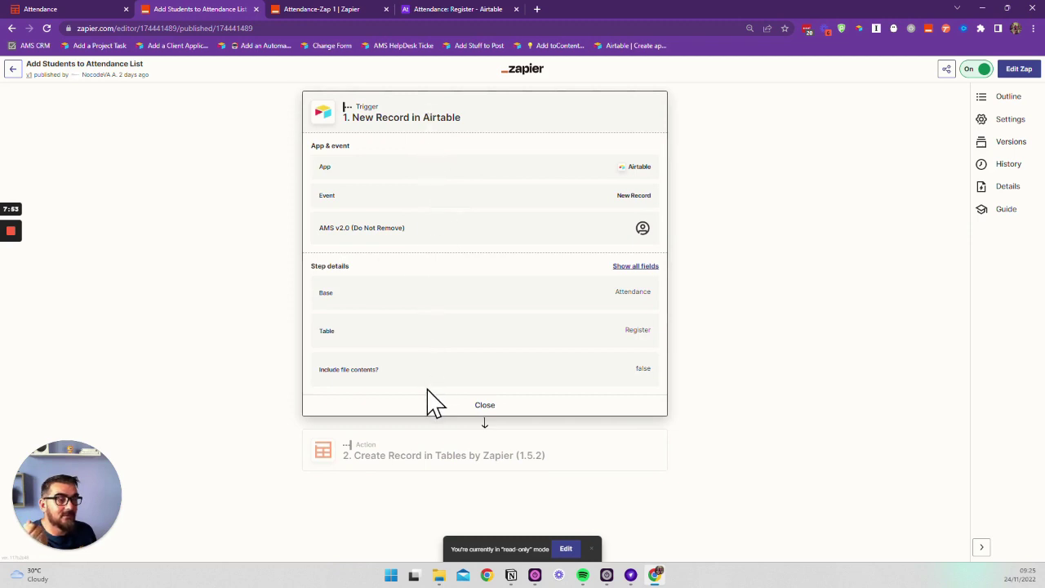
left_click(441, 463)
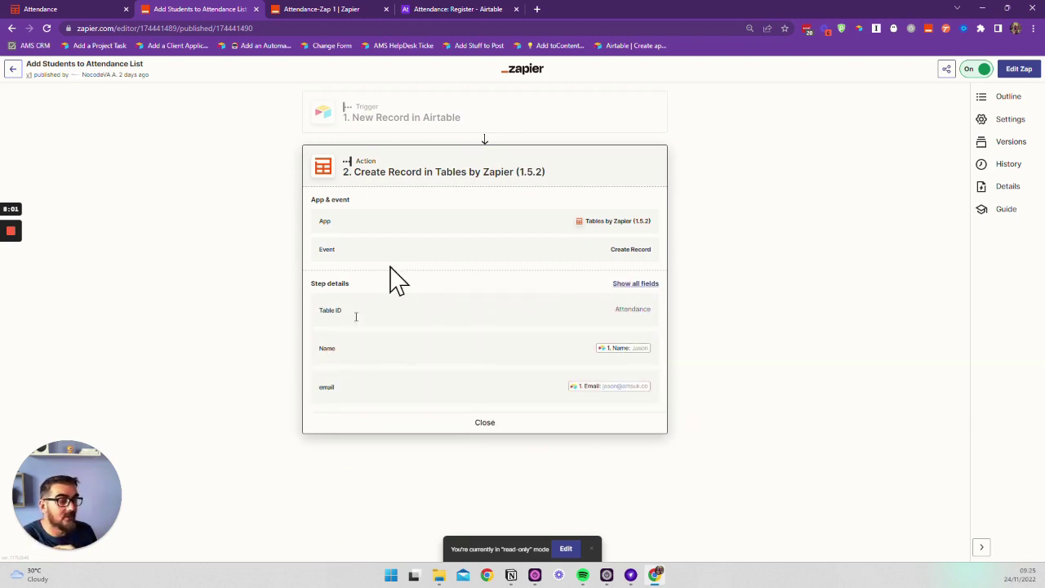
- Open the Zap's draft for editing, examine the Create Record action's field mapping and available events, and collapse the action
left_click(567, 550)
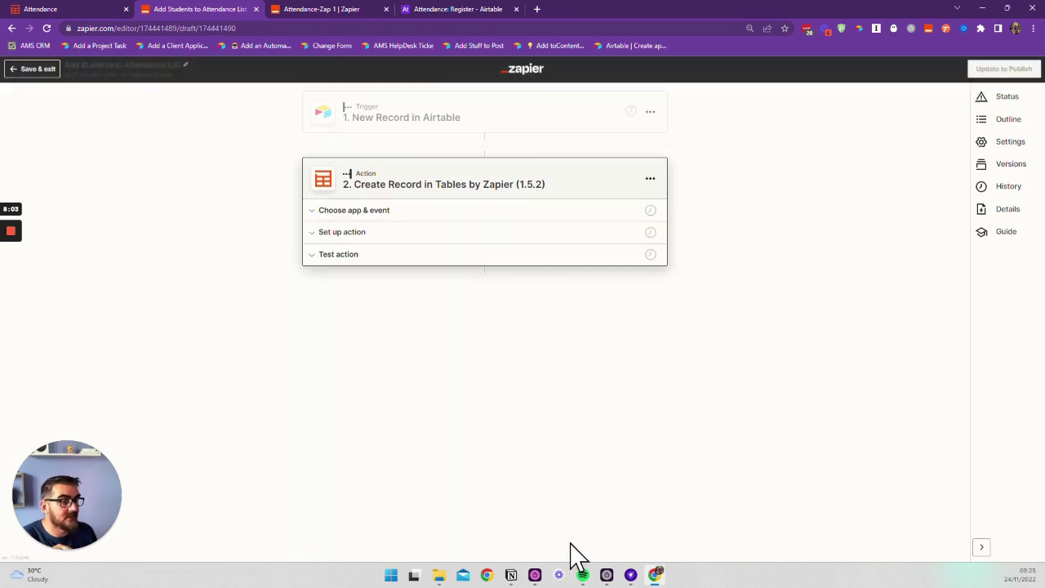
left_click(373, 233)
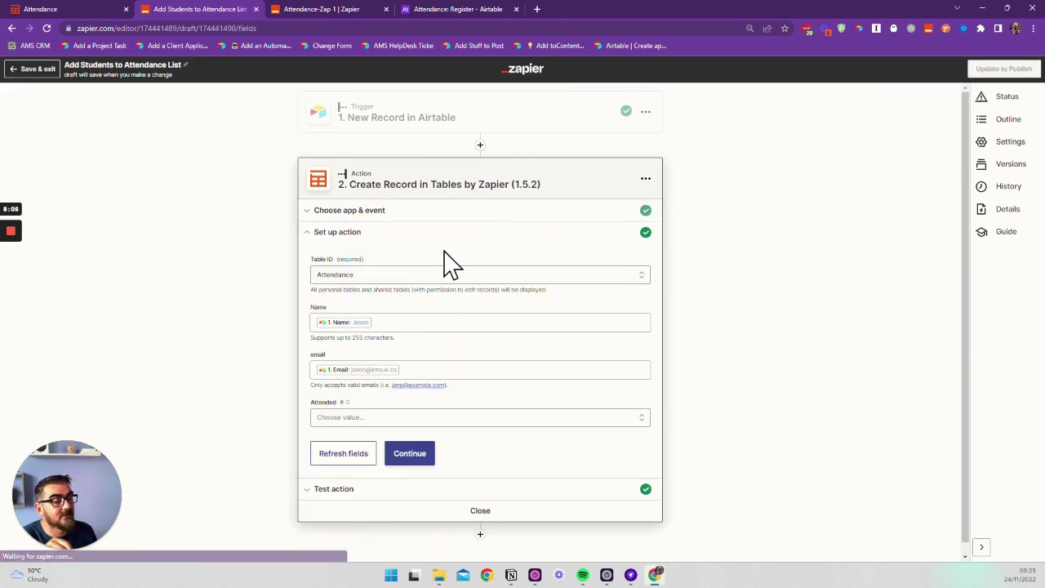
left_click(411, 216)
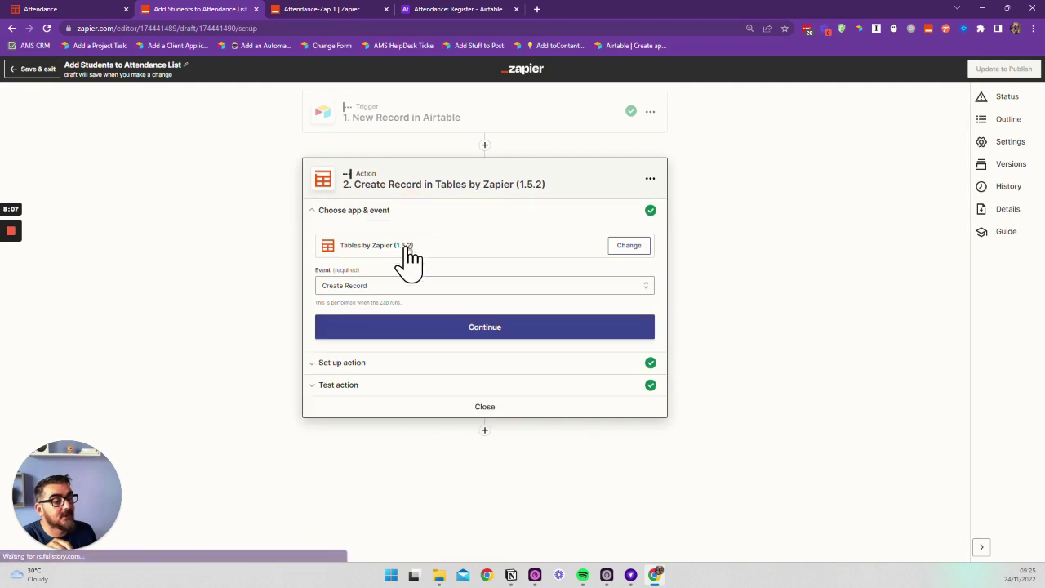
left_click(382, 285)
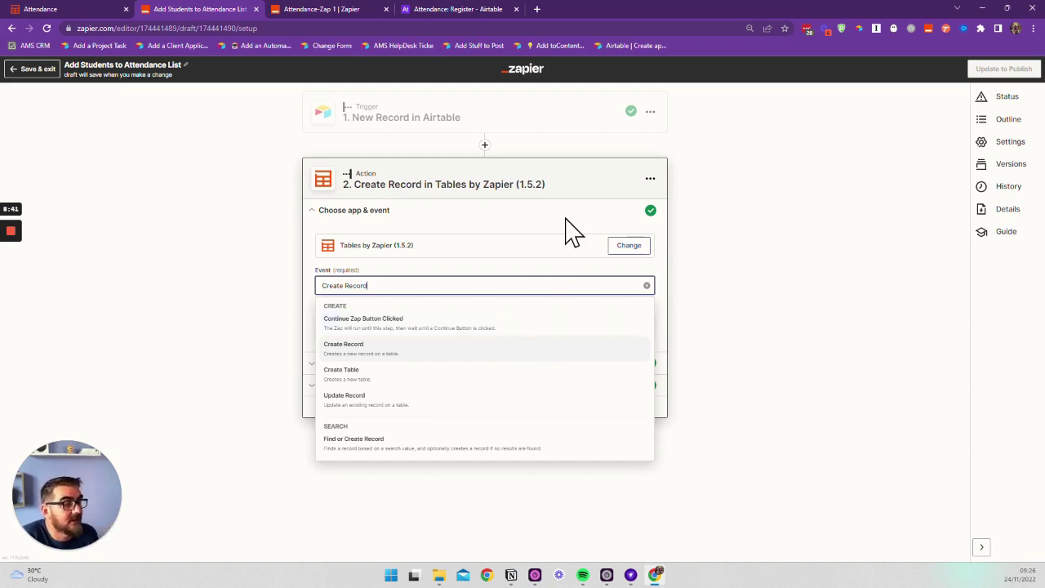
left_click(579, 191)
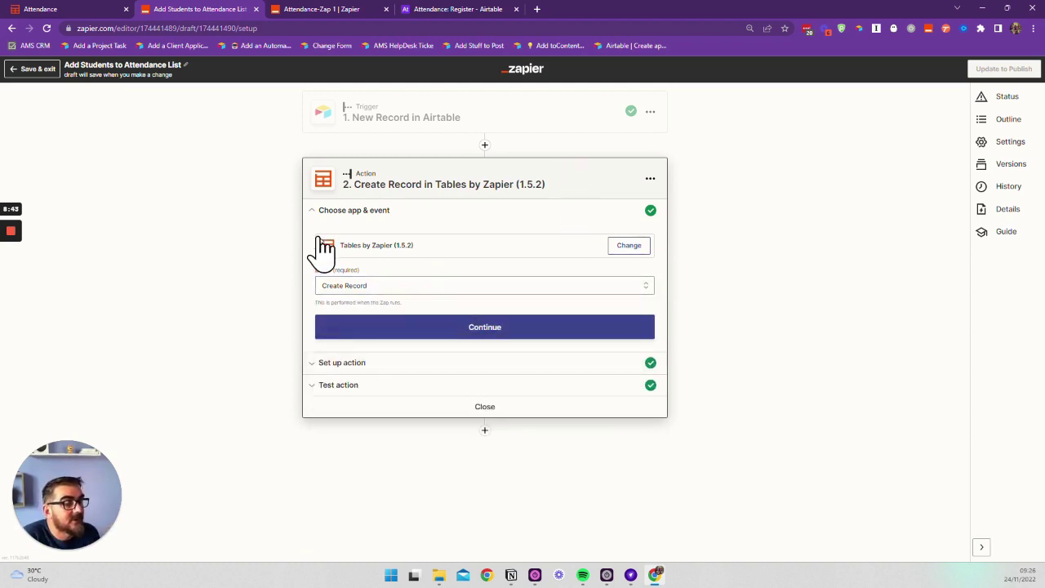
left_click(484, 406)
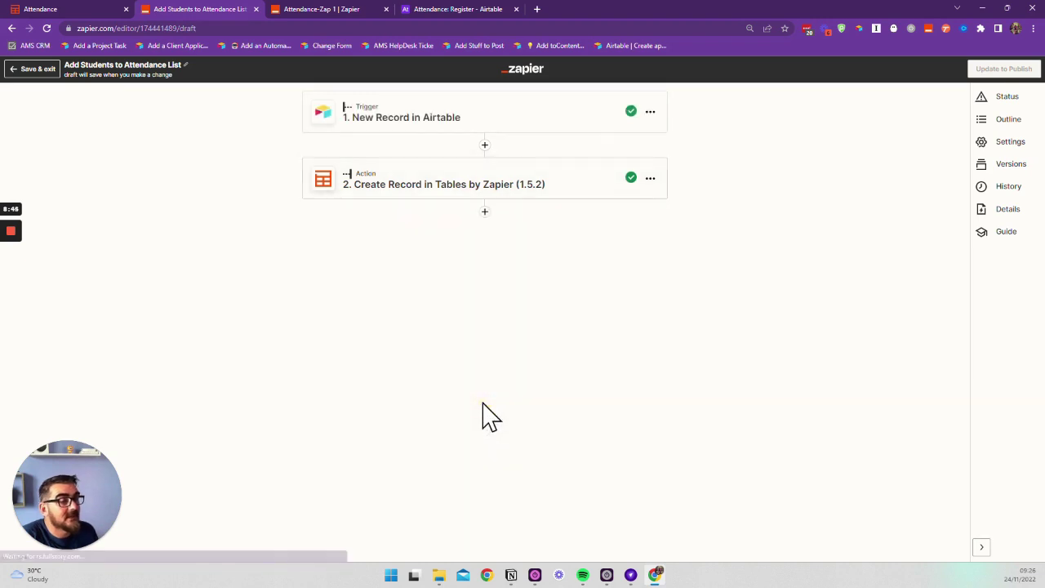
- View the Register table in Airtable, and review the Attendance table's connected Zaps and table settings in Zapier without saving changes
left_click(427, 10)
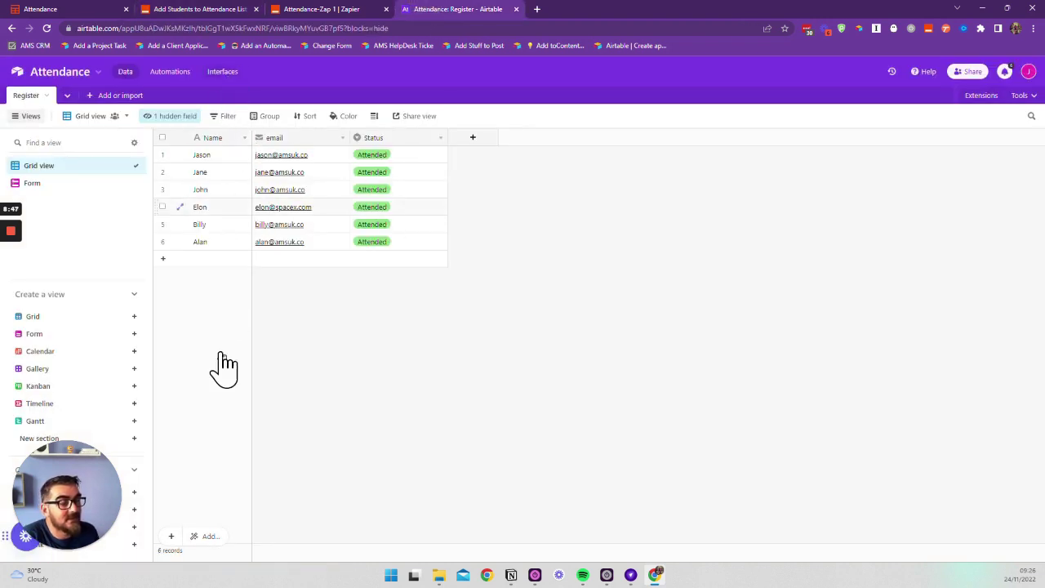
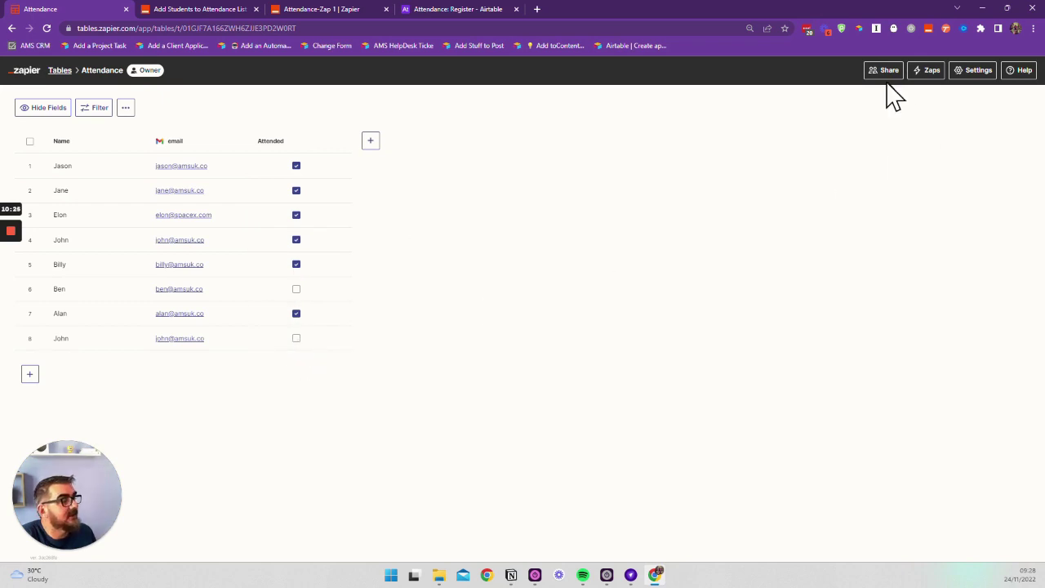
left_click(928, 73)
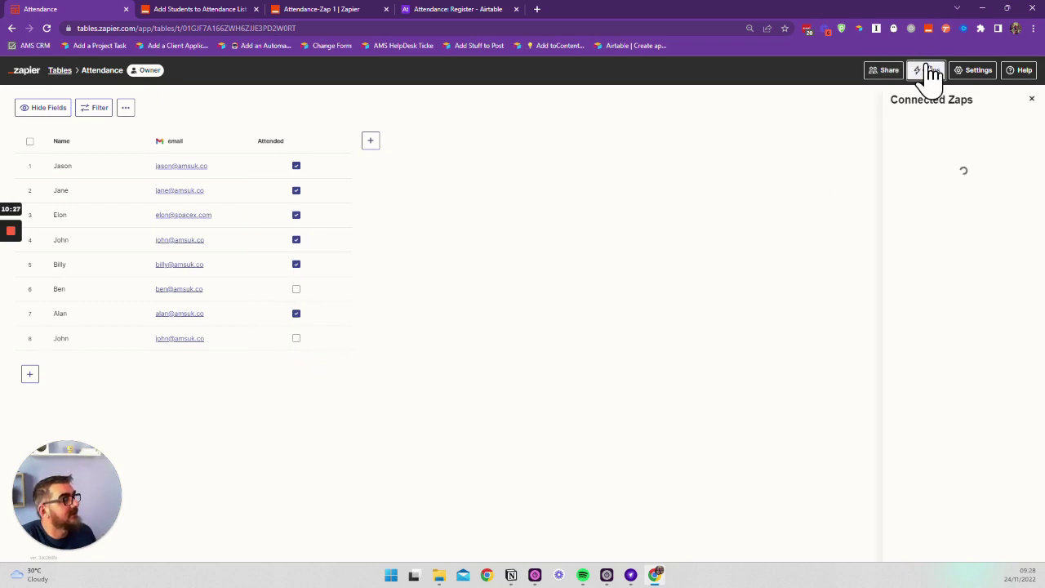
left_click(974, 72)
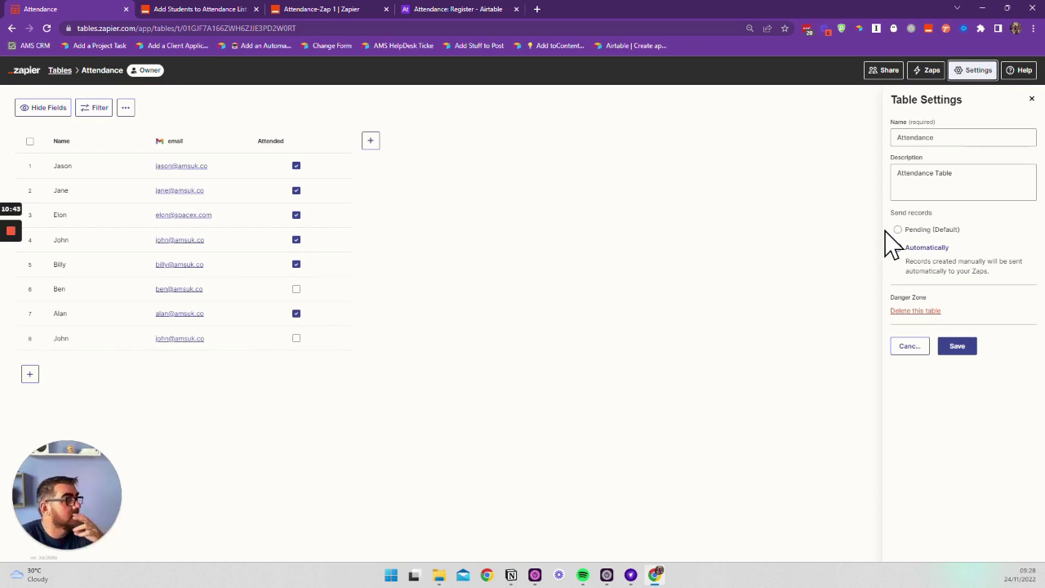
left_click(912, 347)
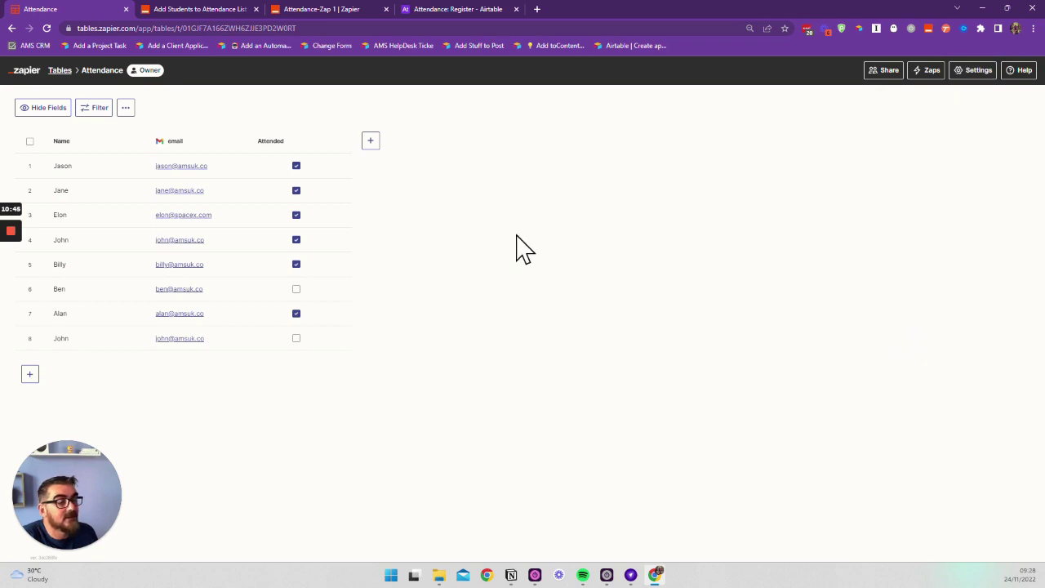
- Mark the eighth record in the Attendance table as attended and check the synced record in Airtable's Register table
left_click(297, 340)
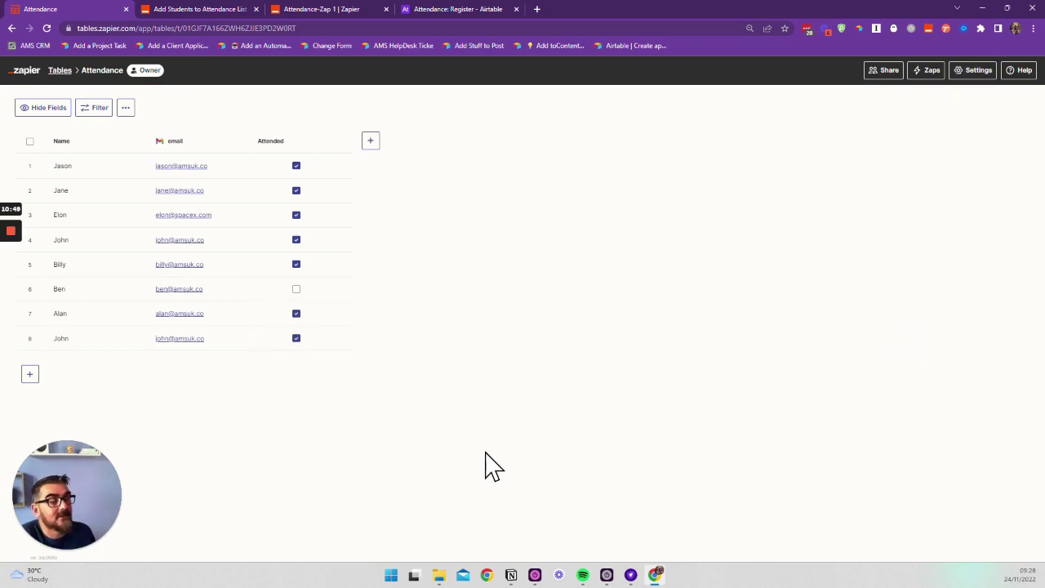
left_click(452, 10)
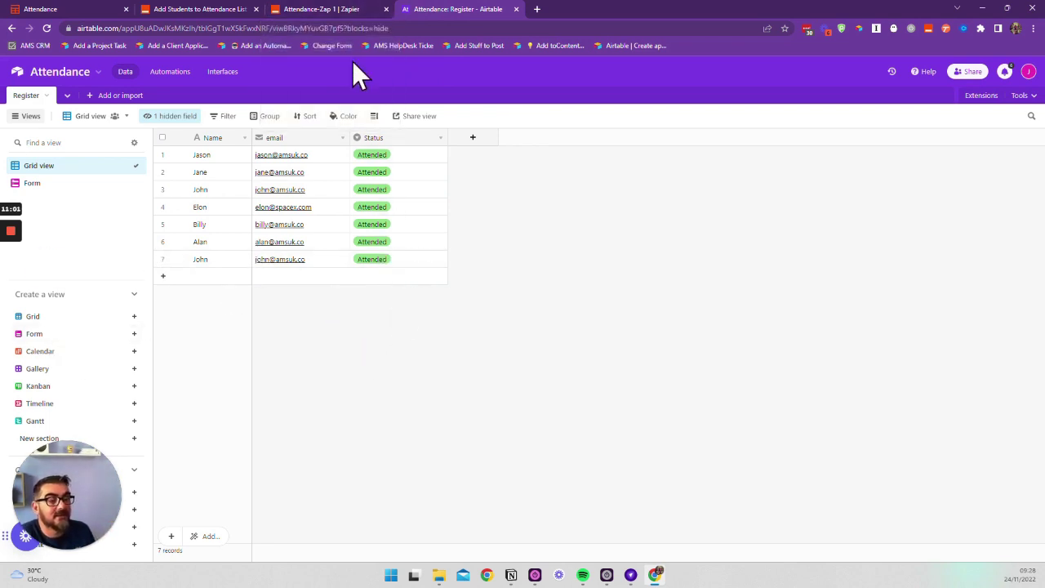
- Return to the Attendance table in Zapier and open its table settings, including the options for sending records
left_click(51, 10)
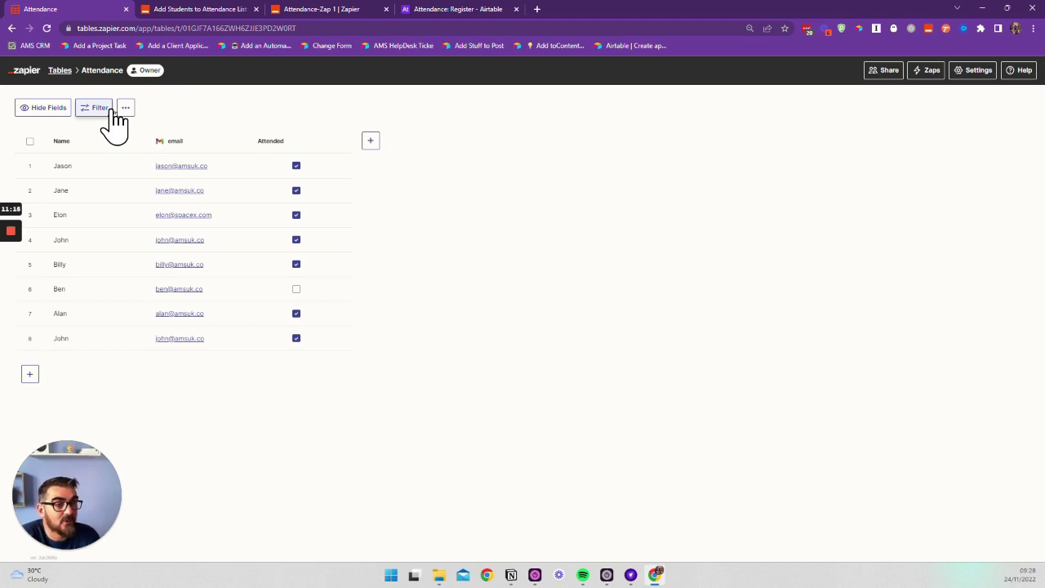
left_click(976, 81)
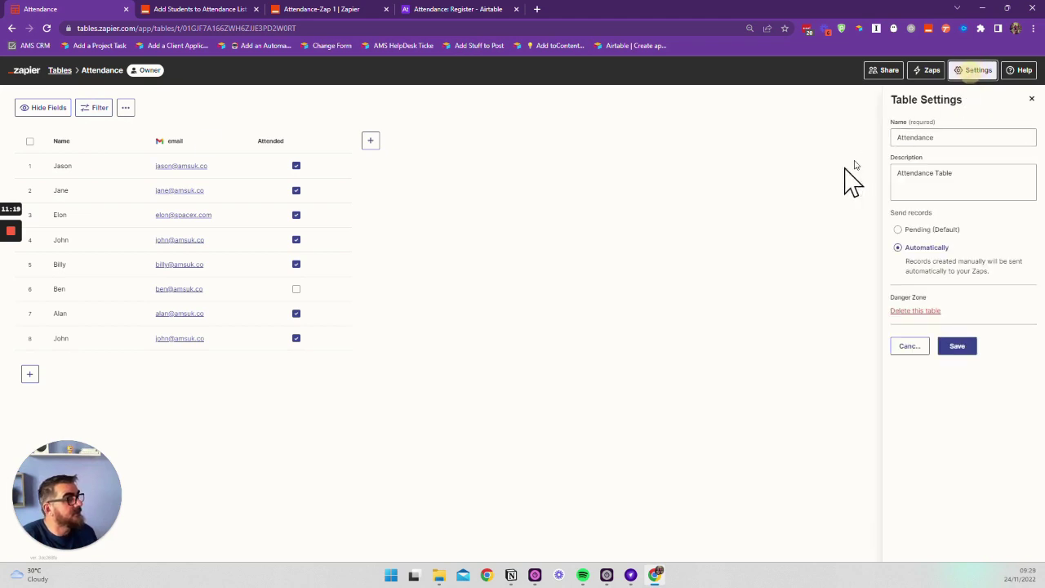